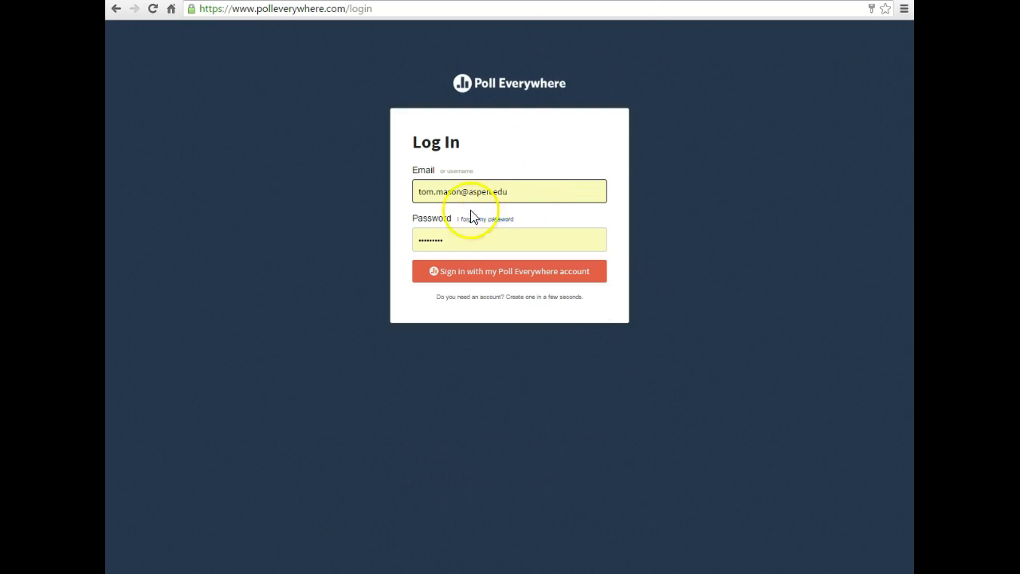
Sign in to the Poll Everywhere account with the prefilled login details.
{"action": "left_click", "coordinate": [483, 273]}
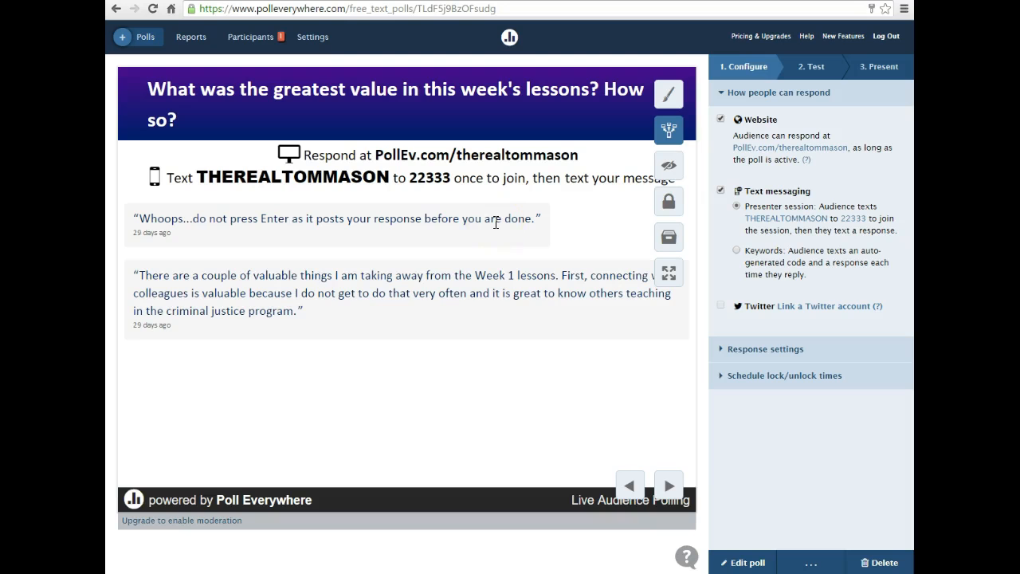
{"action": "left_click", "coordinate": [412, 212]}
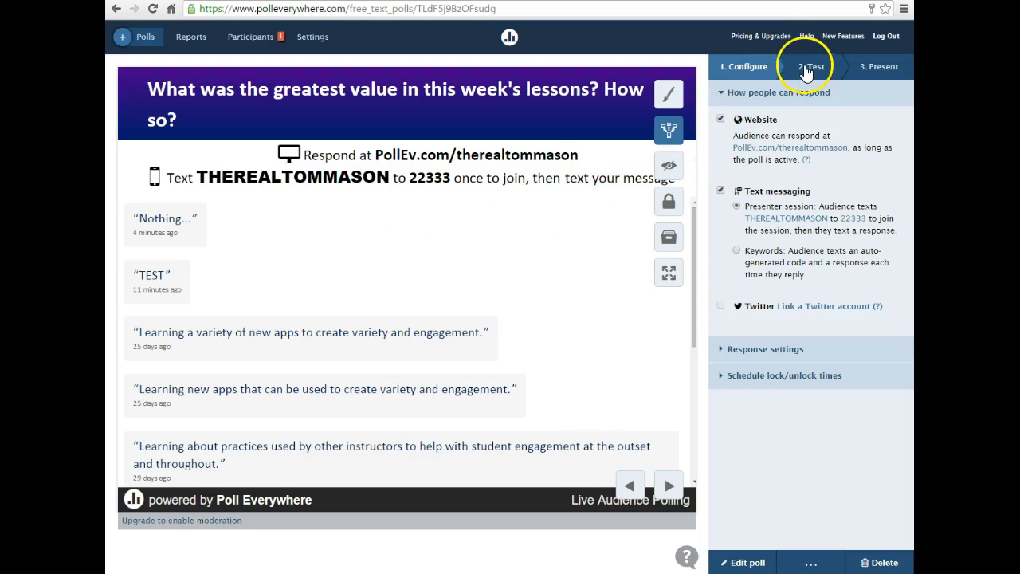
Deactivate and reactivate the poll about the week's greatest lesson value, leaving it active.
{"action": "left_click", "coordinate": [669, 134]}
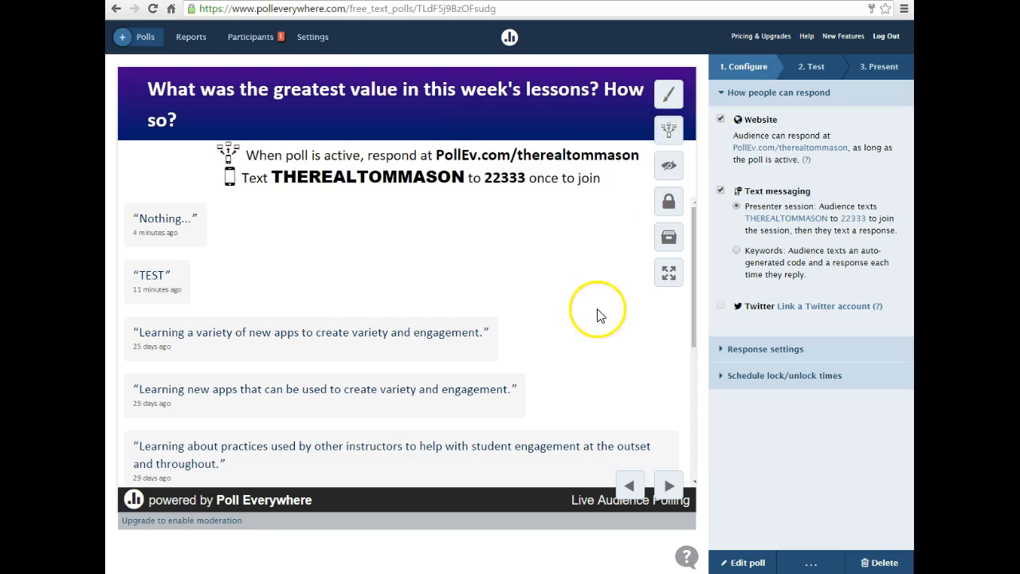
{"action": "left_click", "coordinate": [671, 134]}
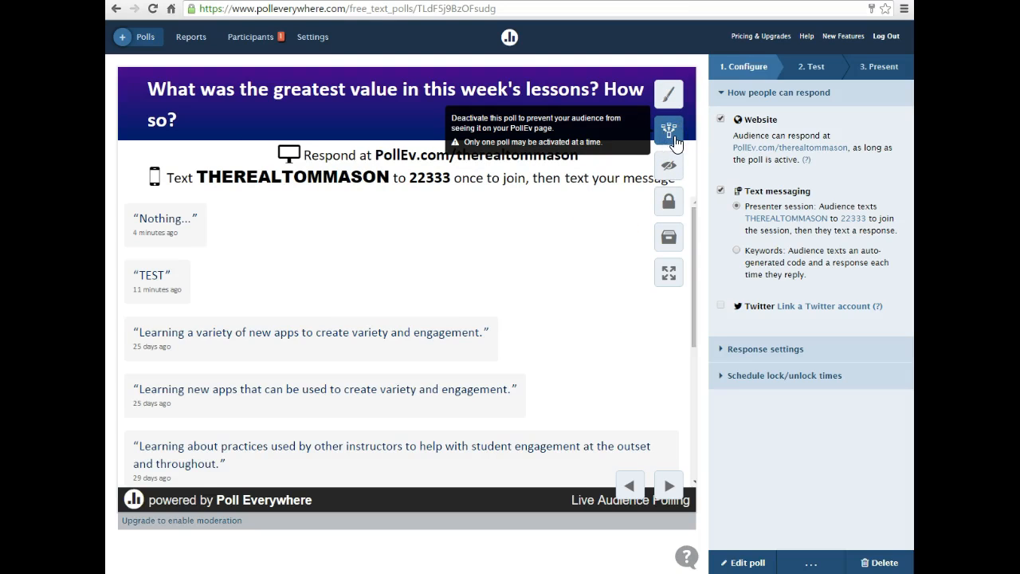
{"action": "left_click", "coordinate": [671, 135]}
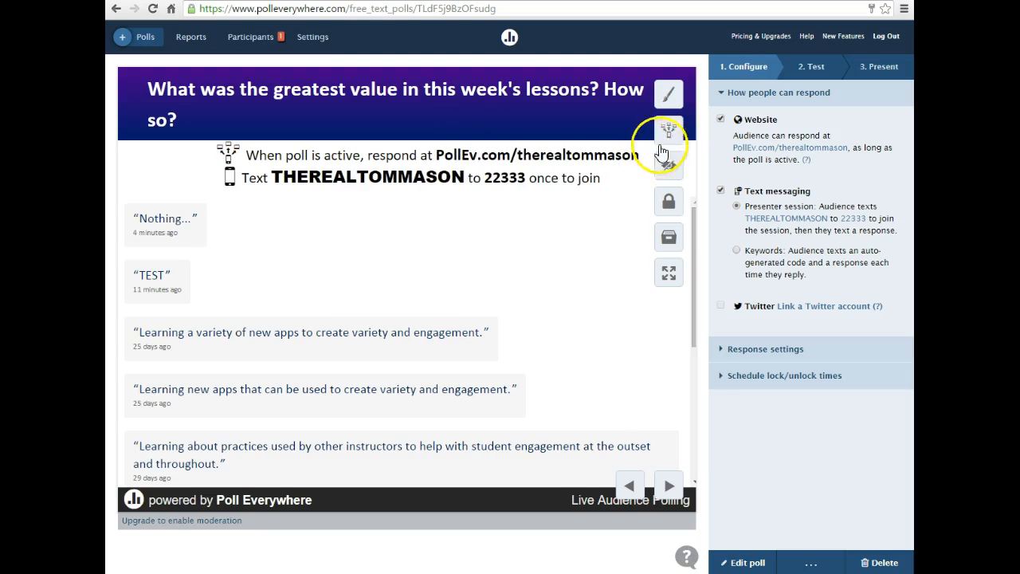
{"action": "left_click", "coordinate": [671, 135]}
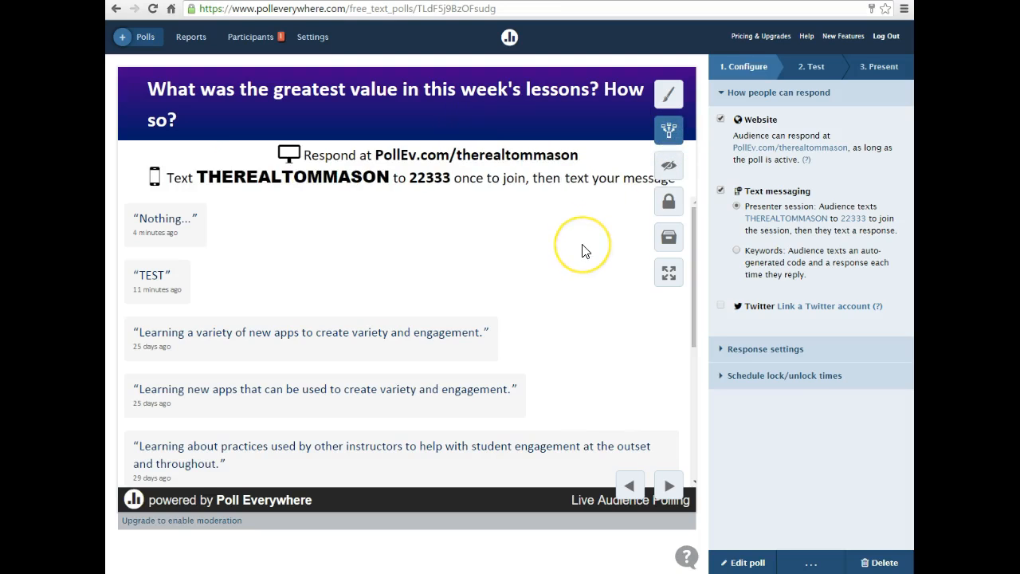
{"action": "left_click", "coordinate": [678, 125]}
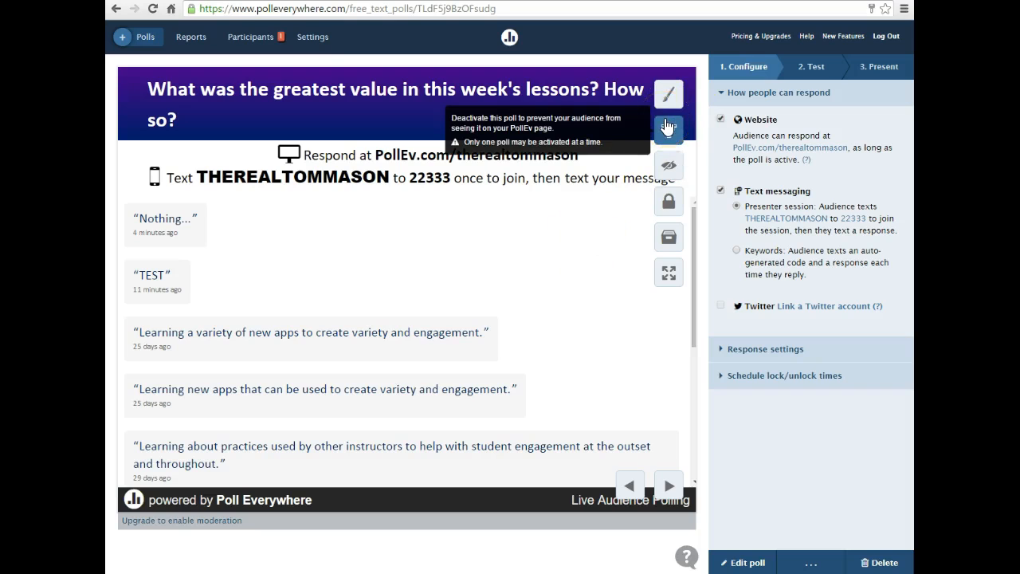
Open the poll's visual settings and preview the responses as a Word Cloud and as a Cluster.
{"action": "left_click", "coordinate": [670, 94]}
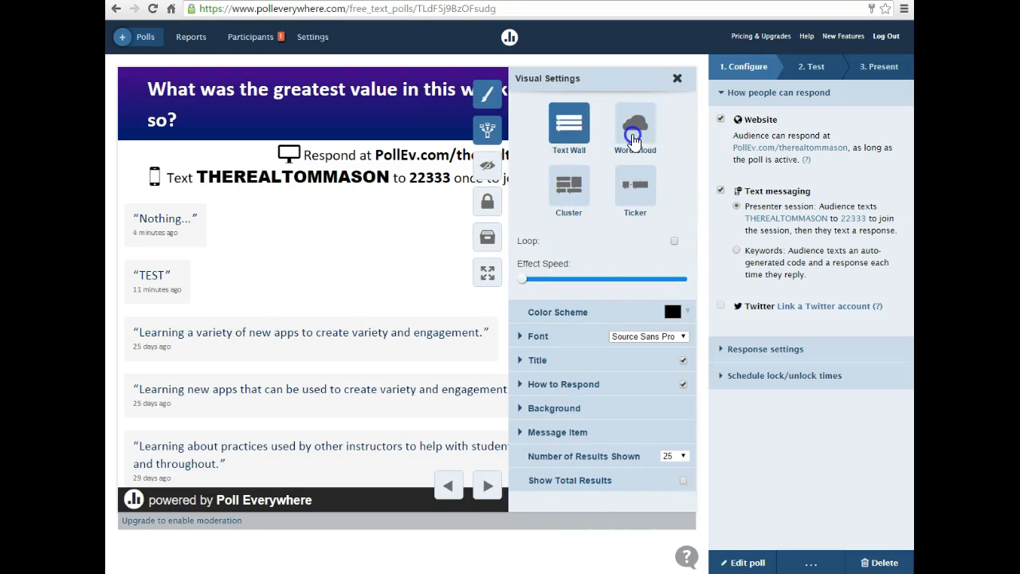
{"action": "left_click", "coordinate": [635, 126]}
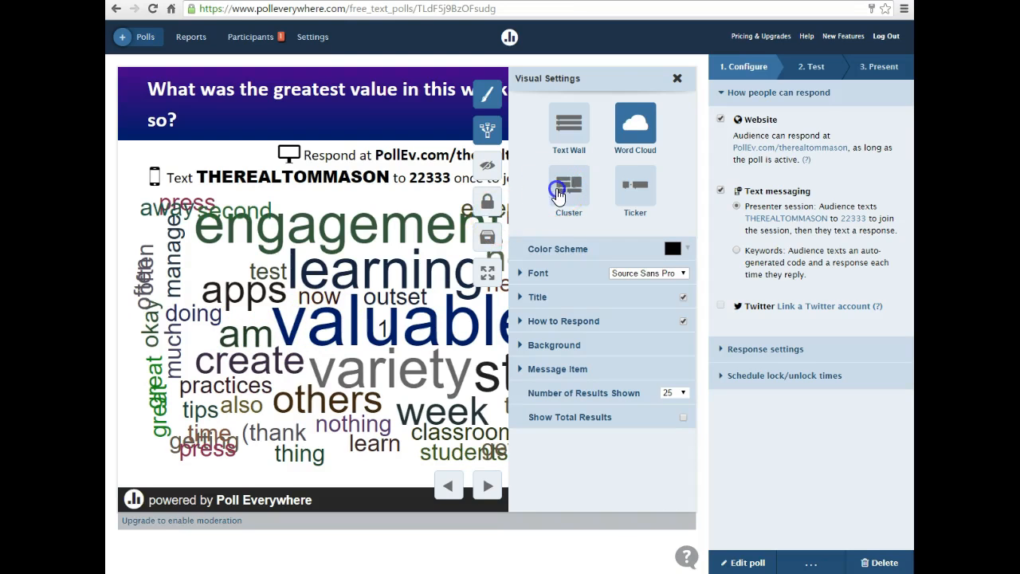
{"action": "left_click", "coordinate": [550, 196]}
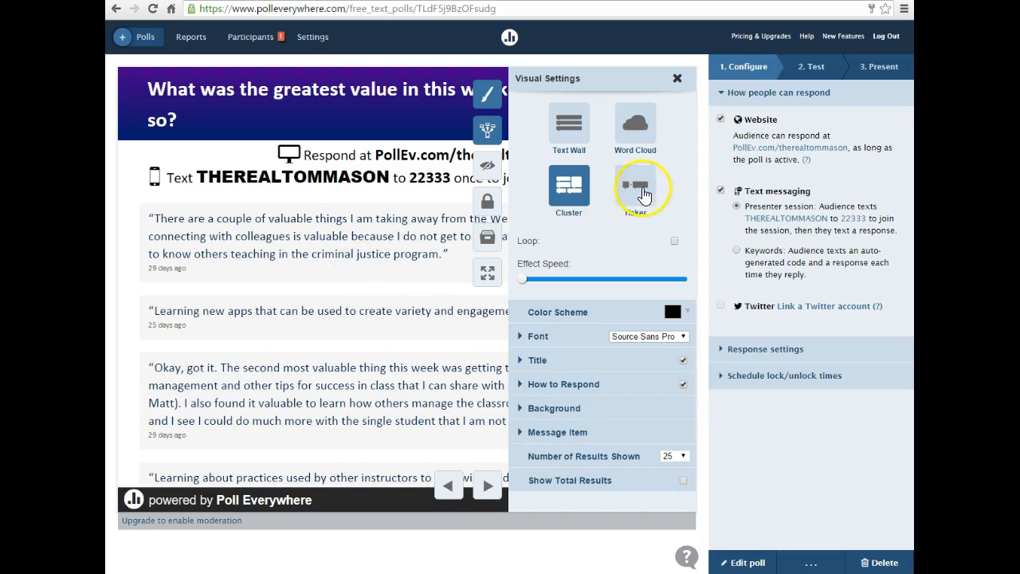
Show the responses as a Ticker and raise the effect speed to a little above the middle.
{"action": "left_click", "coordinate": [640, 183]}
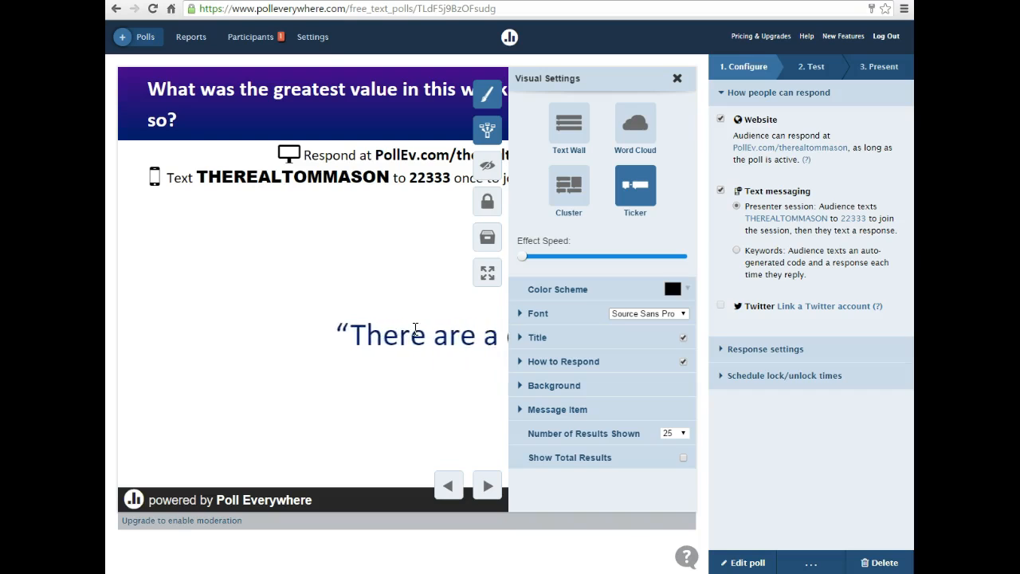
{"action": "left_click_drag", "start_coordinate": [524, 256], "coordinate": [625, 258]}
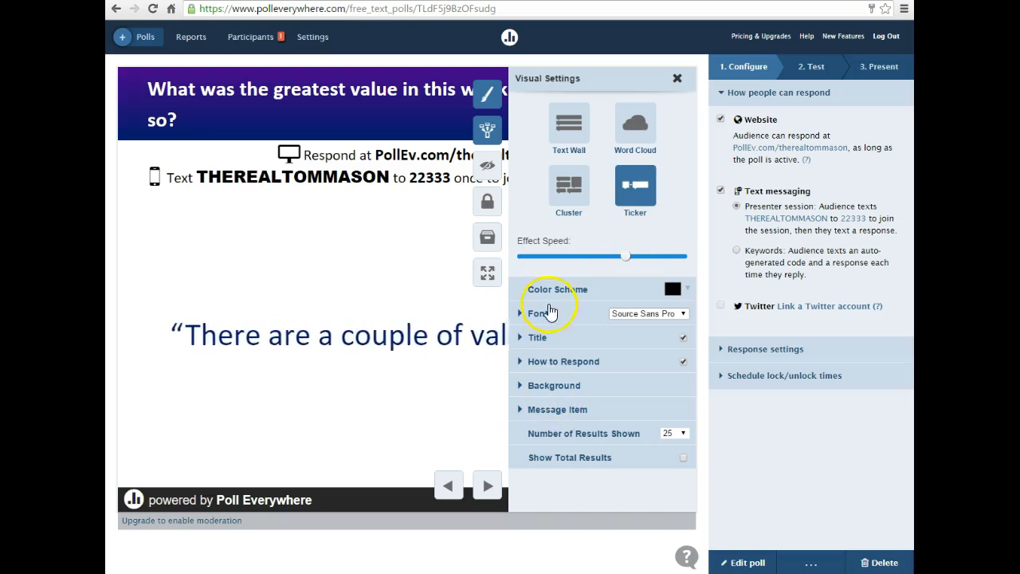
Examine the Font and Title options in the visual settings, including colors, logo, alignment and size, and close the settings.
{"action": "left_click", "coordinate": [540, 317]}
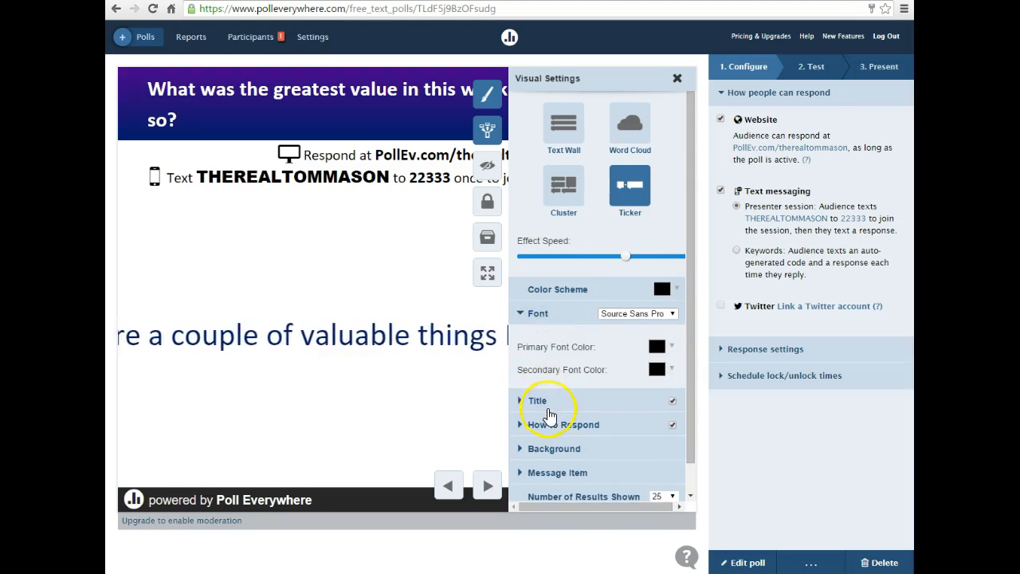
{"action": "left_click", "coordinate": [545, 404]}
{"action": "scroll", "coordinate": [549, 357], "scroll_direction": "down", "scroll_amount": 3}
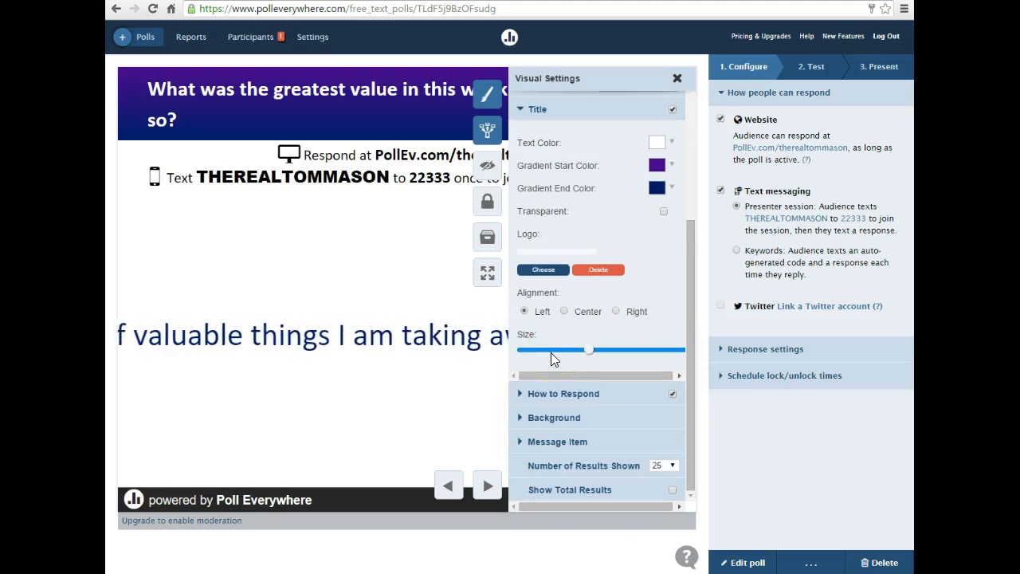
{"action": "scroll", "coordinate": [550, 358], "scroll_direction": "up", "scroll_amount": 3}
{"action": "left_click", "coordinate": [547, 341]}
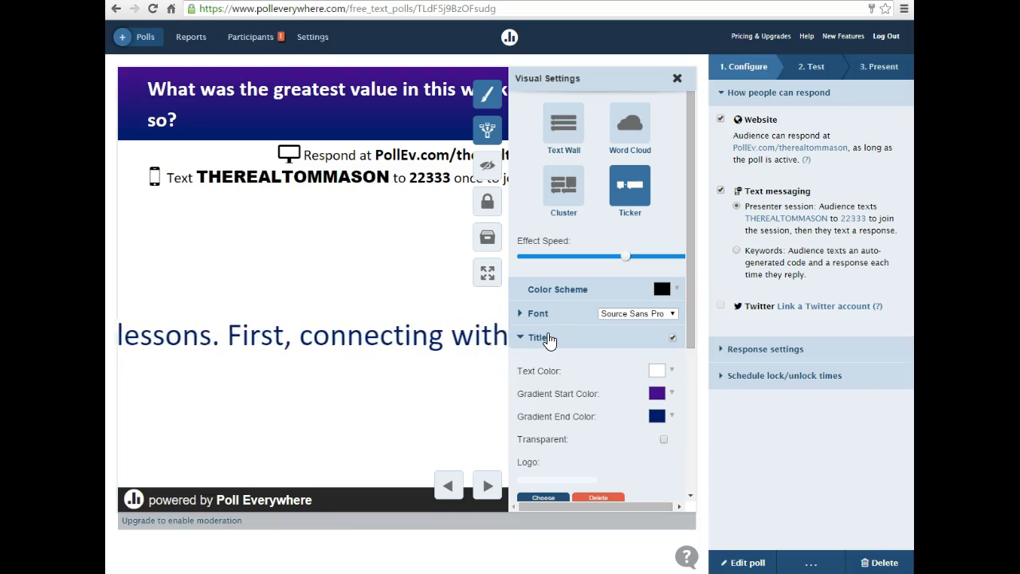
{"action": "scroll", "coordinate": [551, 367], "scroll_direction": "down", "scroll_amount": 1}
{"action": "left_click", "coordinate": [556, 404]}
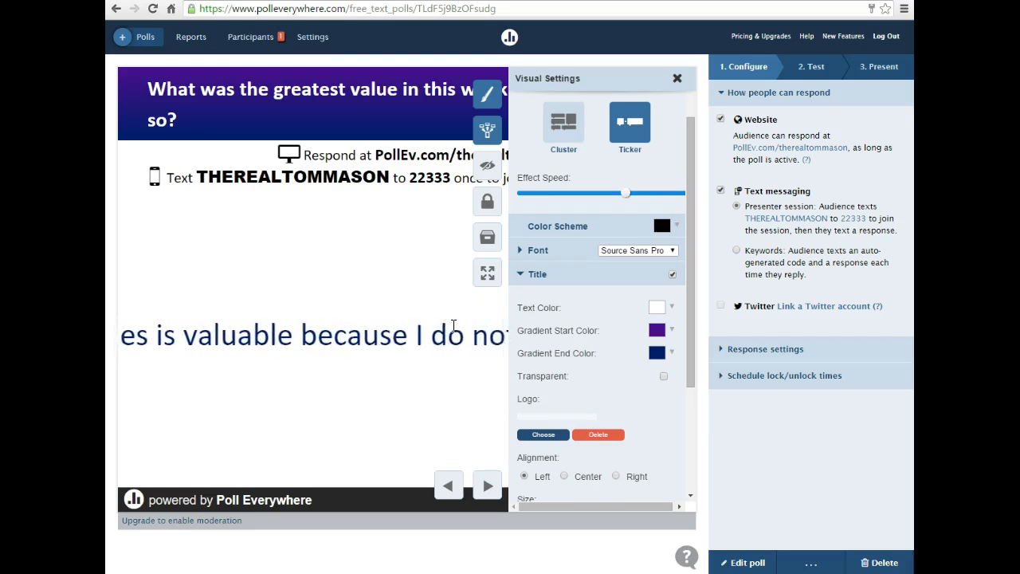
{"action": "left_click", "coordinate": [677, 78]}
Submit the response "test 2" through the poll's web test view.
{"action": "left_click", "coordinate": [814, 63]}
{"action": "left_click", "coordinate": [783, 298]}
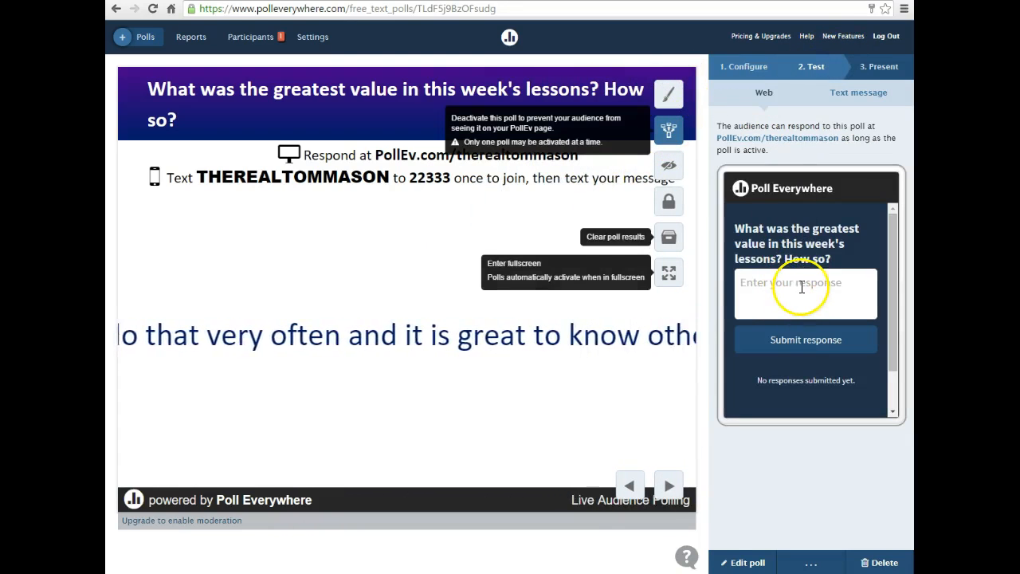
{"action": "type", "text": "test 2"}
{"action": "left_click", "coordinate": [866, 329]}
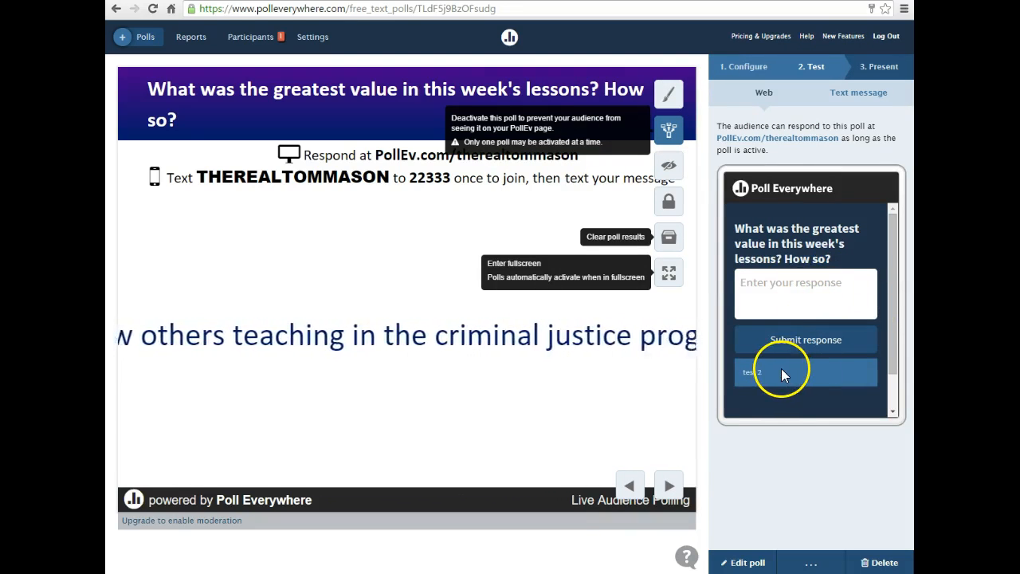
Change the response display to Text Wall in the visual settings and close them.
{"action": "left_click", "coordinate": [669, 95]}
{"action": "left_click", "coordinate": [582, 139]}
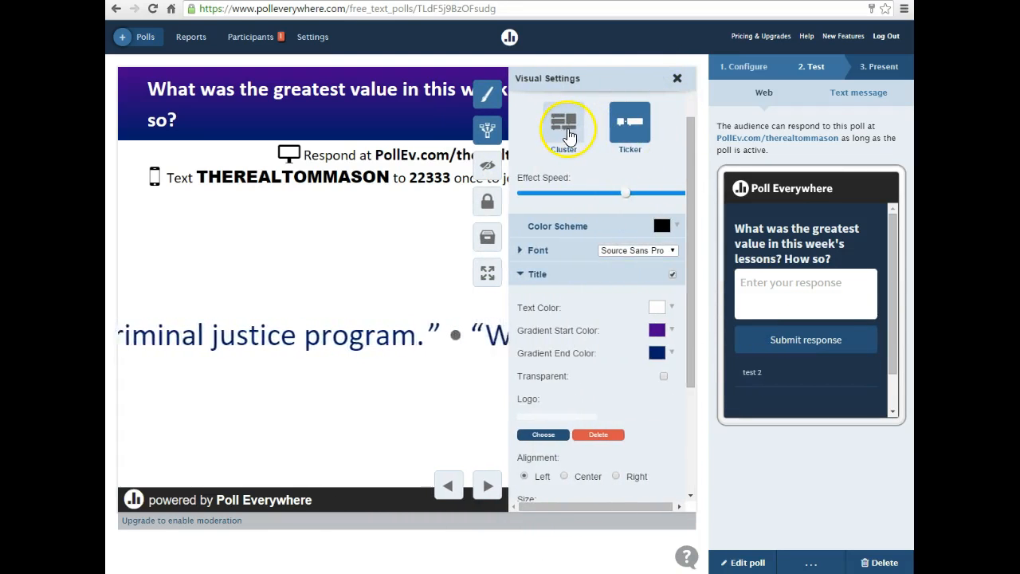
{"action": "left_click", "coordinate": [569, 135]}
{"action": "left_click", "coordinate": [677, 78]}
Open the presenting instructions and check the web, PowerPoint and slide download options for the poll.
{"action": "left_click", "coordinate": [795, 75]}
{"action": "left_click", "coordinate": [875, 70]}
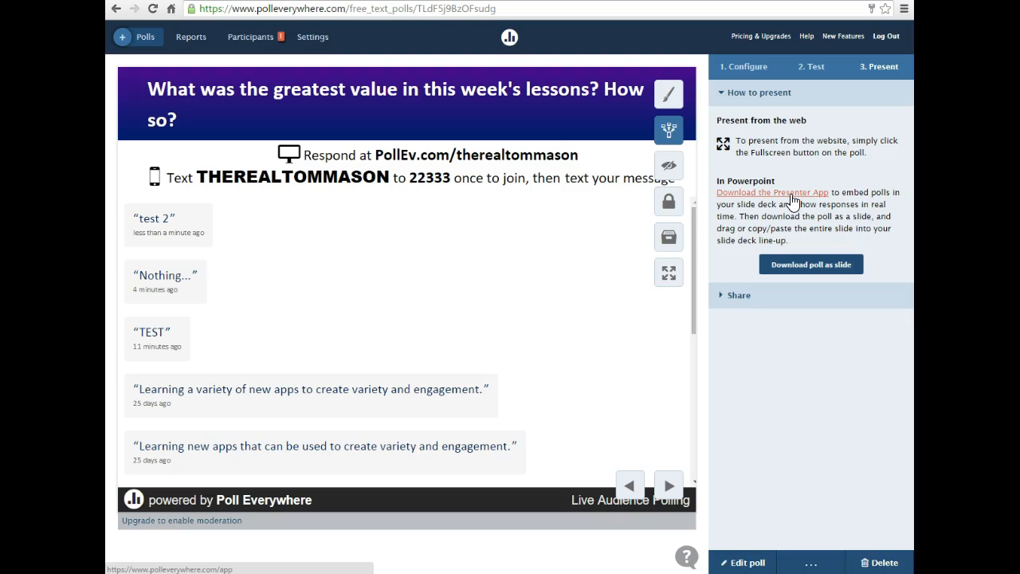
{"action": "left_click", "coordinate": [811, 266]}
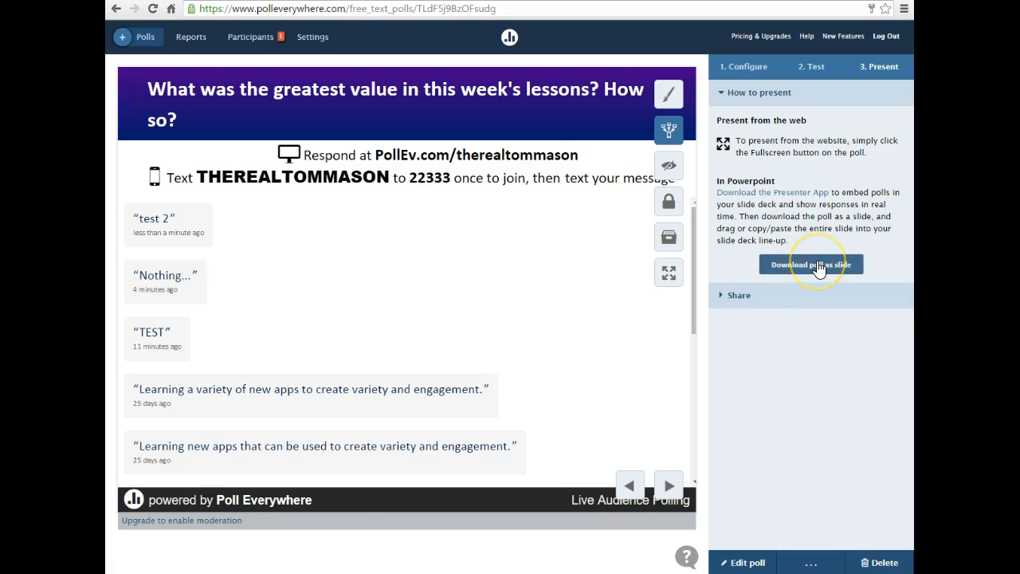
{"action": "left_click", "coordinate": [795, 266]}
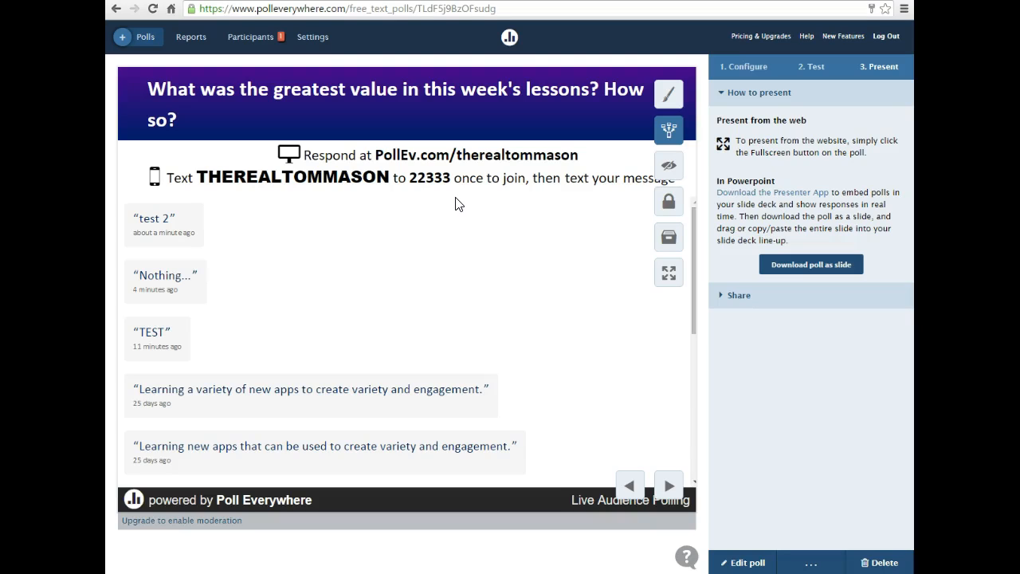
Reopen the visual settings and look at the Title and How to Respond options.
{"action": "left_click", "coordinate": [669, 94]}
{"action": "left_click", "coordinate": [620, 190]}
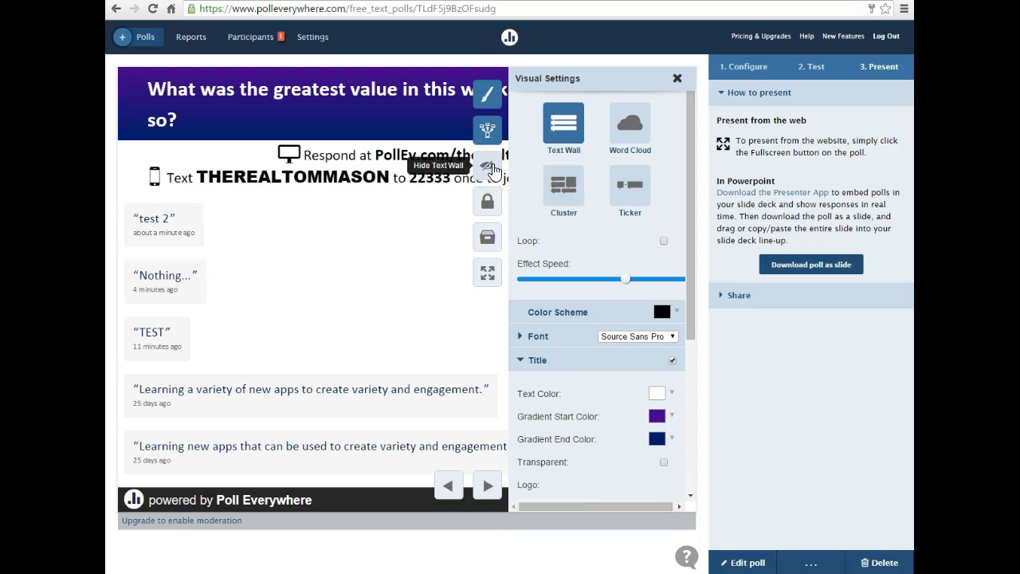
{"action": "scroll", "coordinate": [557, 329], "scroll_direction": "down", "scroll_amount": 3}
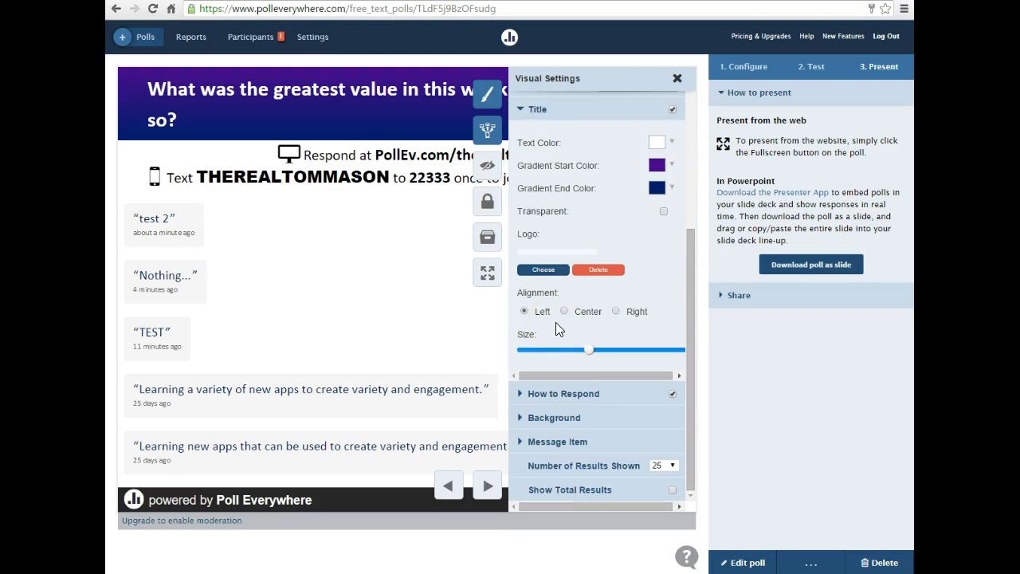
{"action": "left_click", "coordinate": [556, 392]}
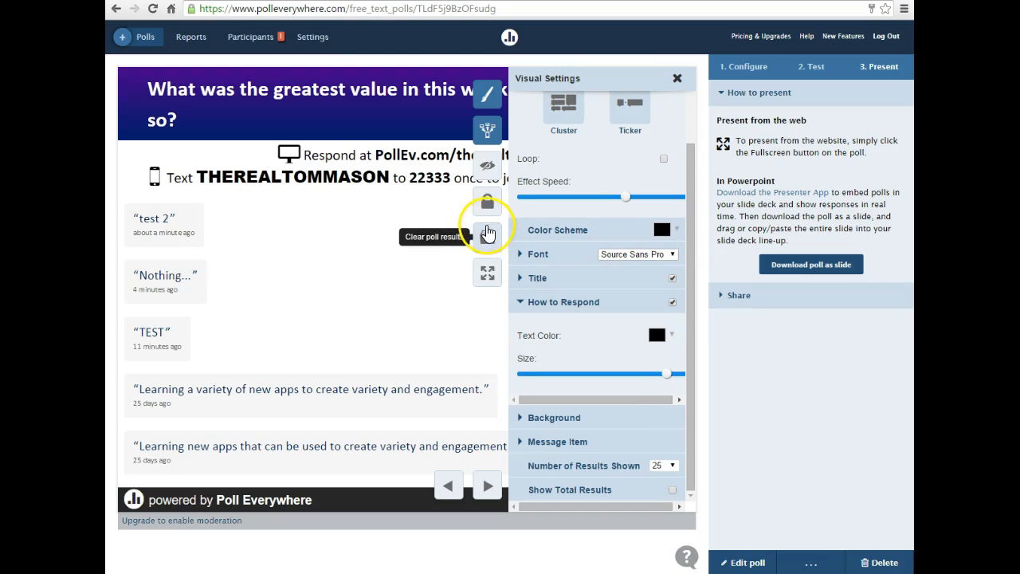
View the poll in full screen and return to the poll page.
{"action": "left_click", "coordinate": [489, 273]}
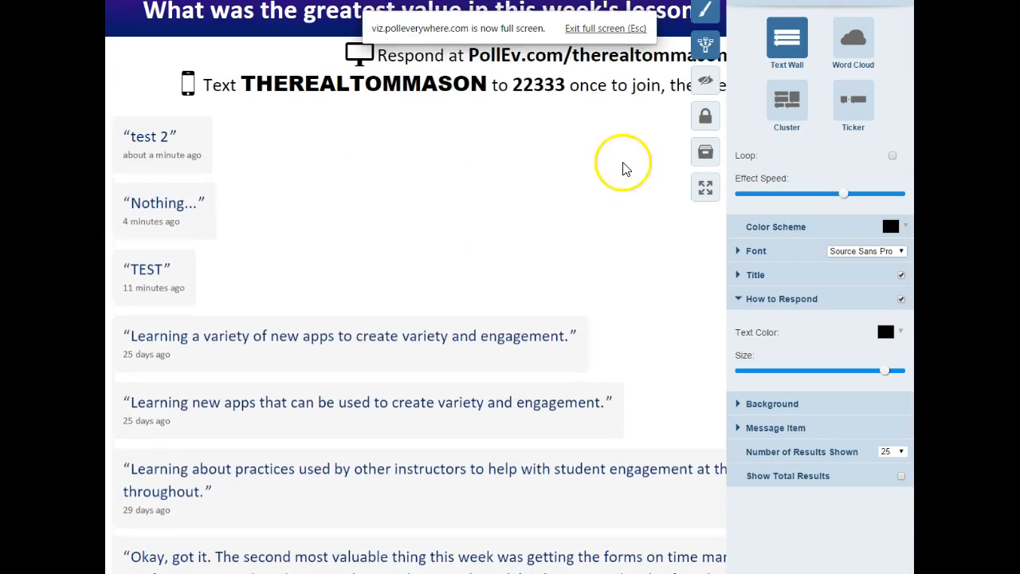
{"action": "key", "text": "Escape"}
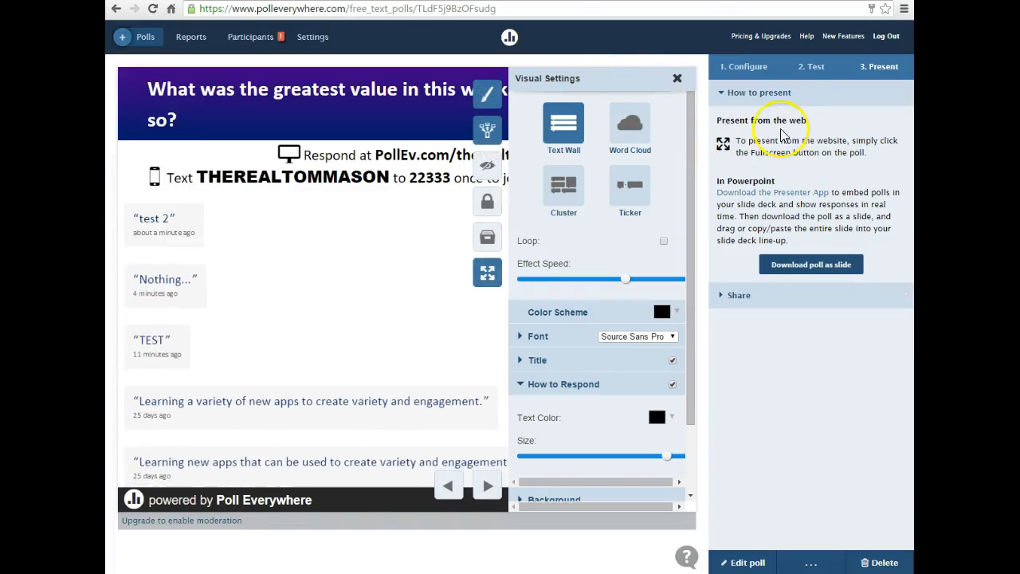
In the poll's response settings, choose a limited number of responses per person and make responses anonymous.
{"action": "left_click", "coordinate": [753, 67]}
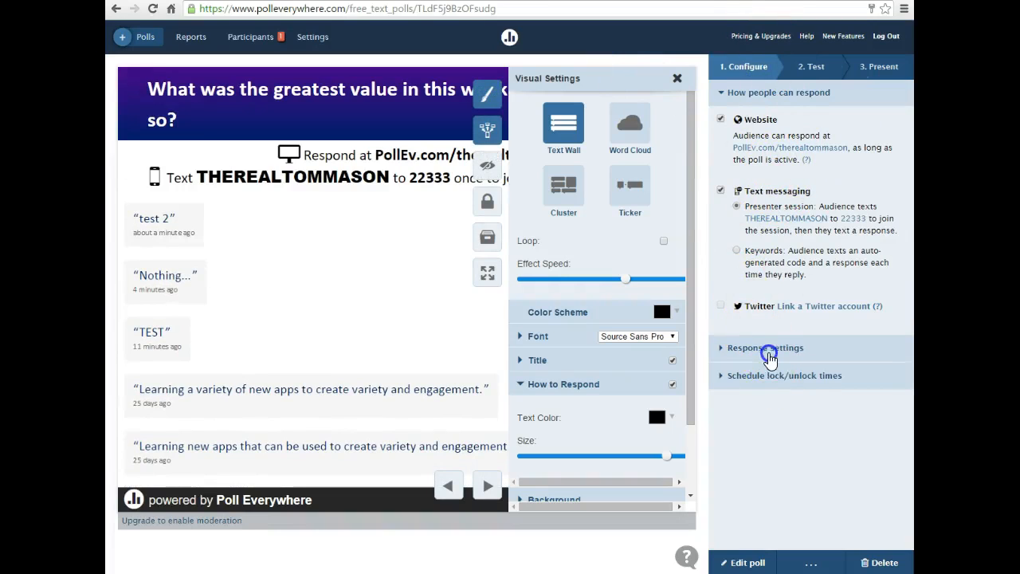
{"action": "left_click", "coordinate": [768, 349]}
{"action": "left_click", "coordinate": [722, 162]}
{"action": "left_click", "coordinate": [721, 200]}
{"action": "left_click", "coordinate": [540, 108]}
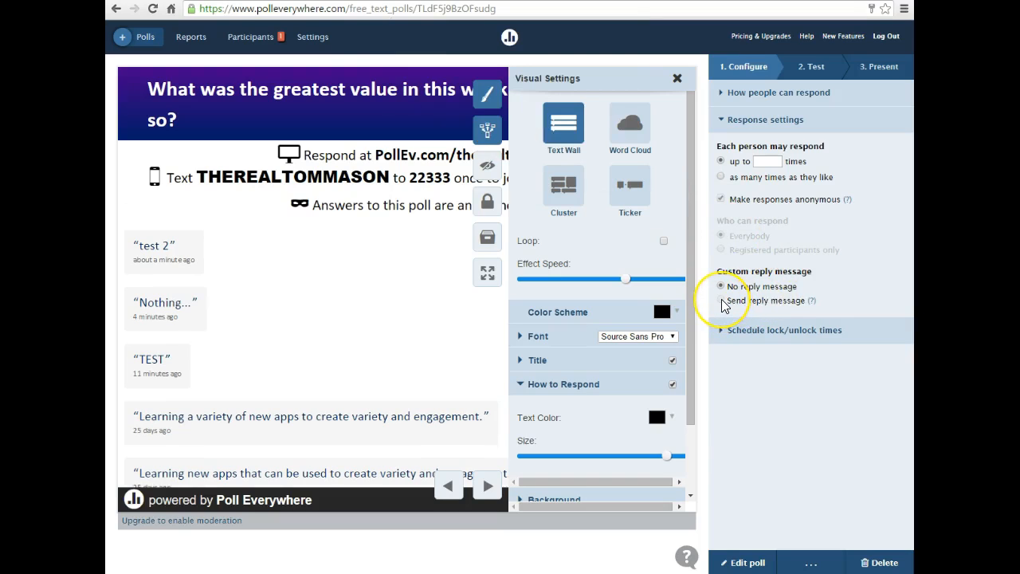
Try to turn on the custom reply message and read its help note.
{"action": "left_click", "coordinate": [723, 304]}
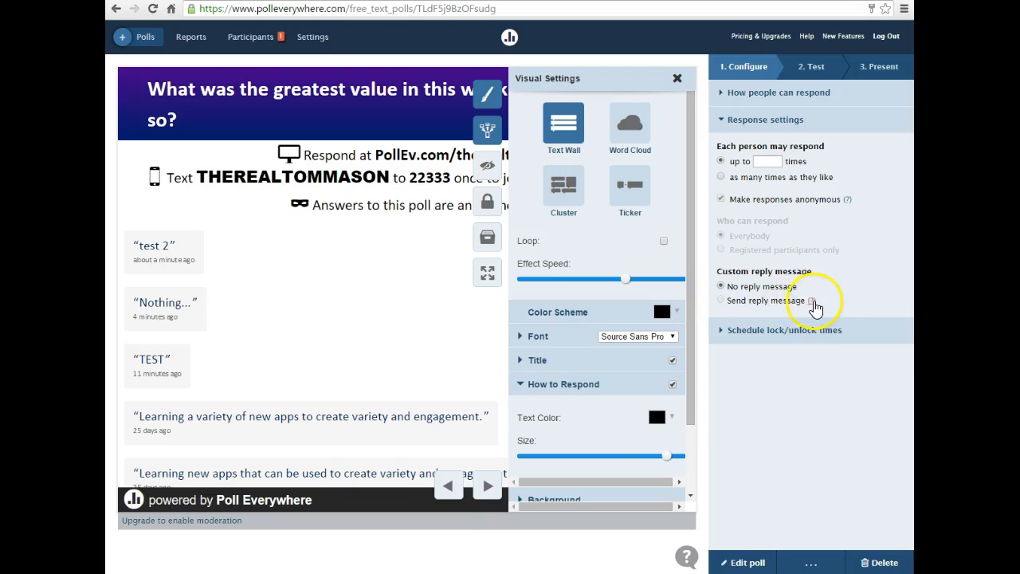
{"action": "left_click", "coordinate": [811, 301]}
{"action": "left_click", "coordinate": [839, 289]}
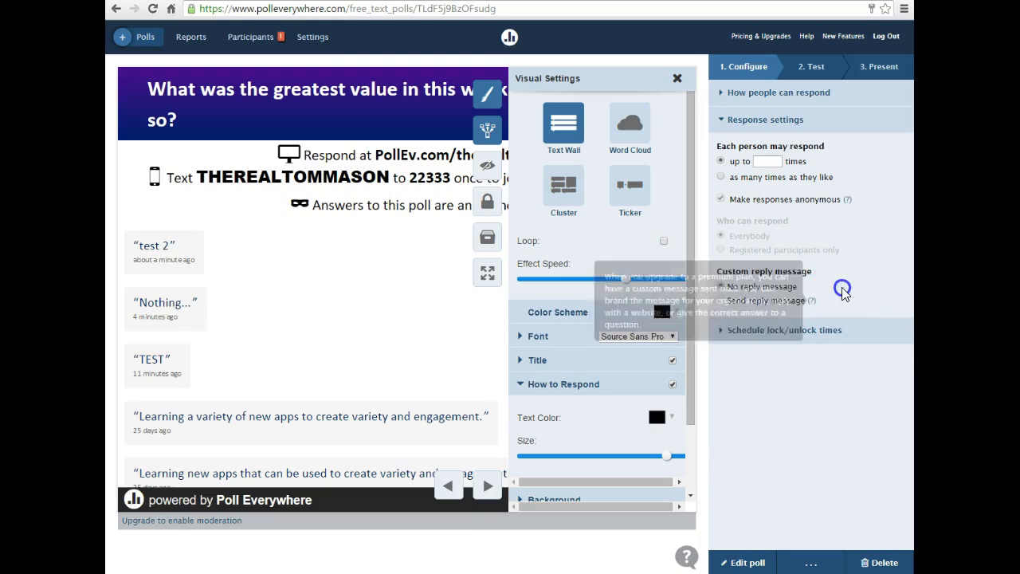
{"action": "left_click", "coordinate": [824, 296]}
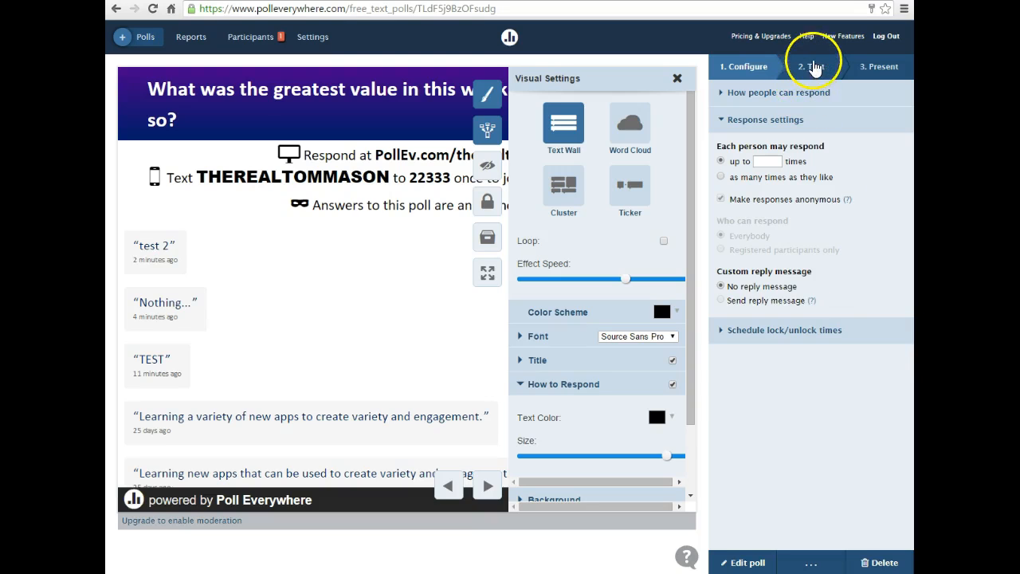
Open the poll's web test view, close the visual settings, and highlight the question title.
{"action": "left_click", "coordinate": [811, 67]}
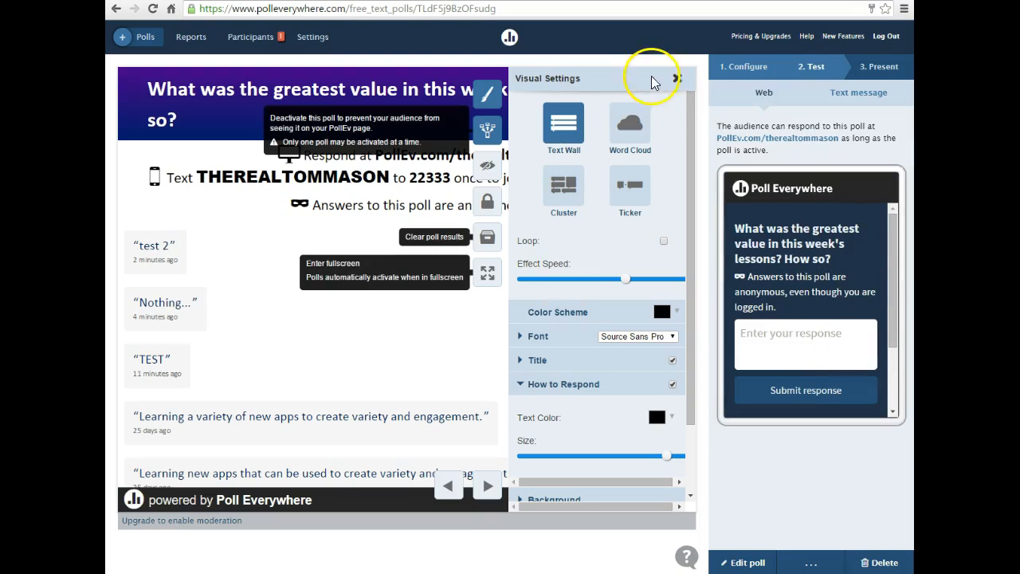
{"action": "left_click", "coordinate": [677, 78]}
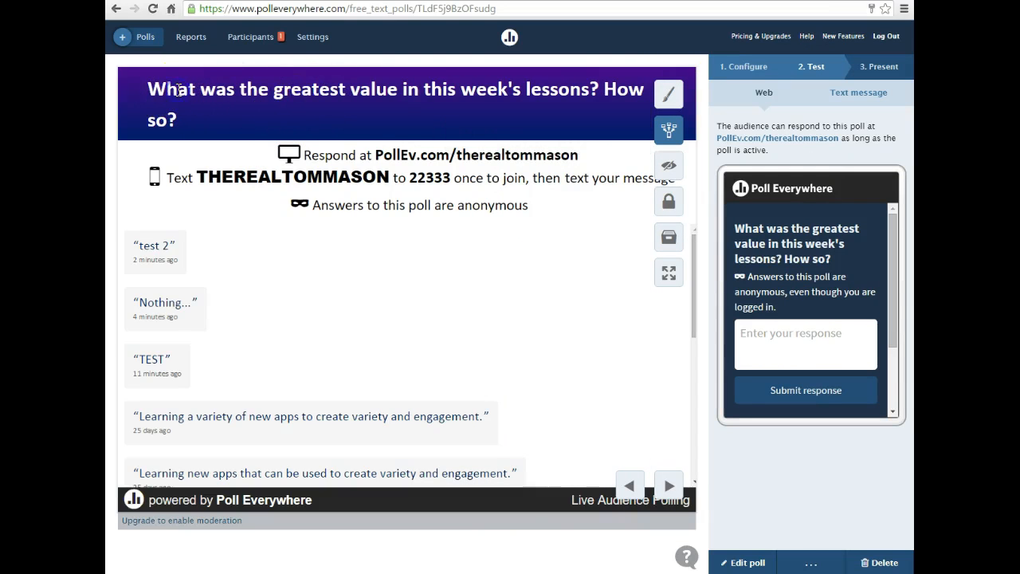
{"action": "left_click_drag", "start_coordinate": [159, 90], "coordinate": [201, 111]}
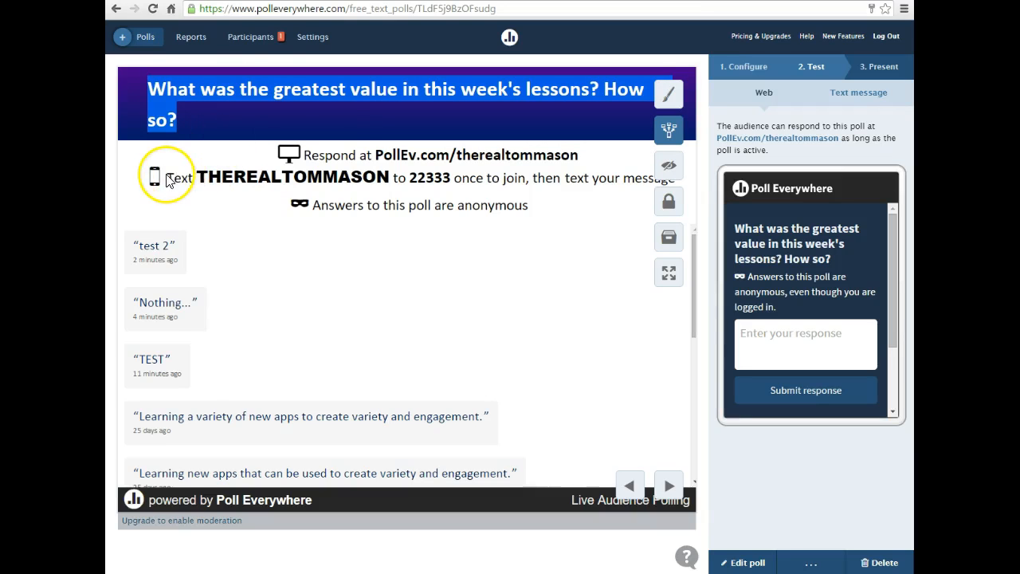
Highlight the poll's text-message response instructions and the word "anonymous" in the answers notice, clearing each selection.
{"action": "left_click_drag", "start_coordinate": [164, 177], "coordinate": [633, 194]}
{"action": "left_click", "coordinate": [569, 208]}
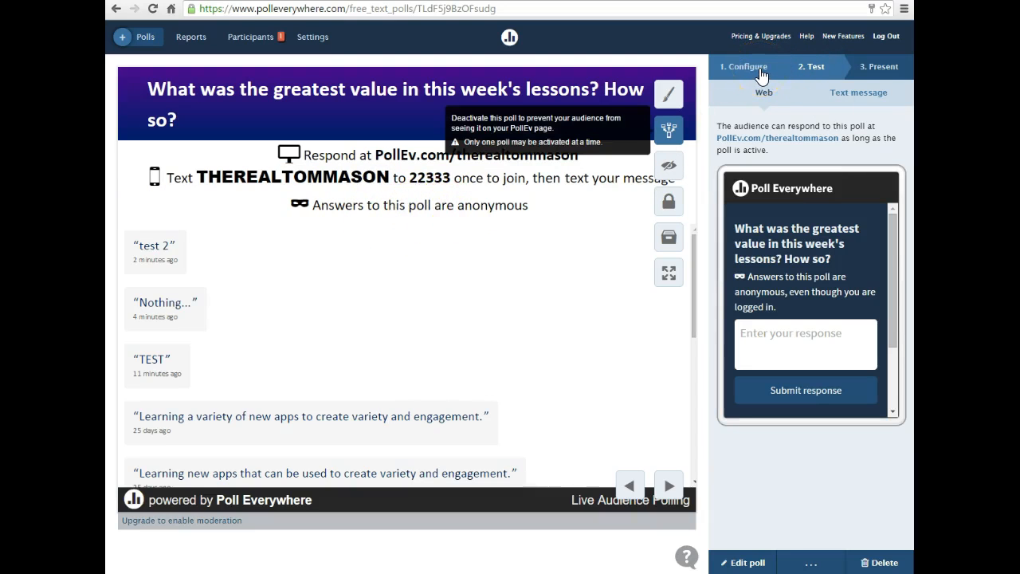
{"action": "double_click", "coordinate": [473, 205]}
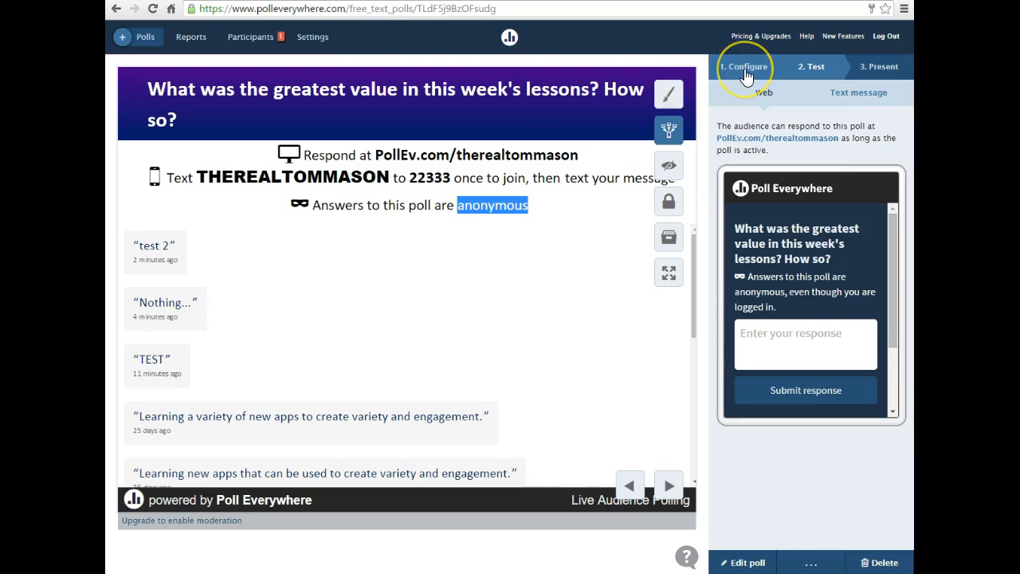
{"action": "left_click", "coordinate": [449, 252]}
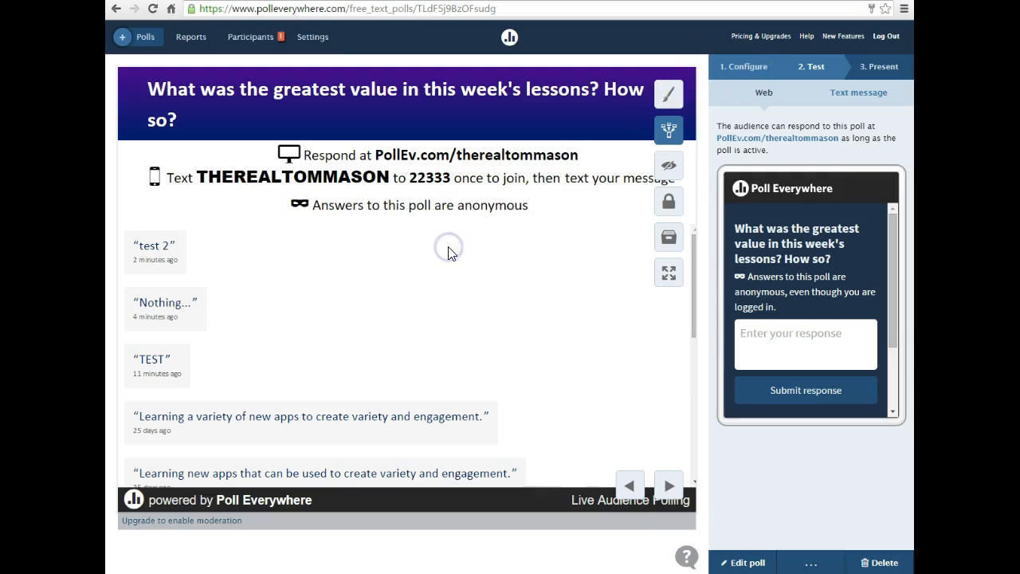
{"action": "double_click", "coordinate": [481, 206]}
{"action": "left_click", "coordinate": [470, 235]}
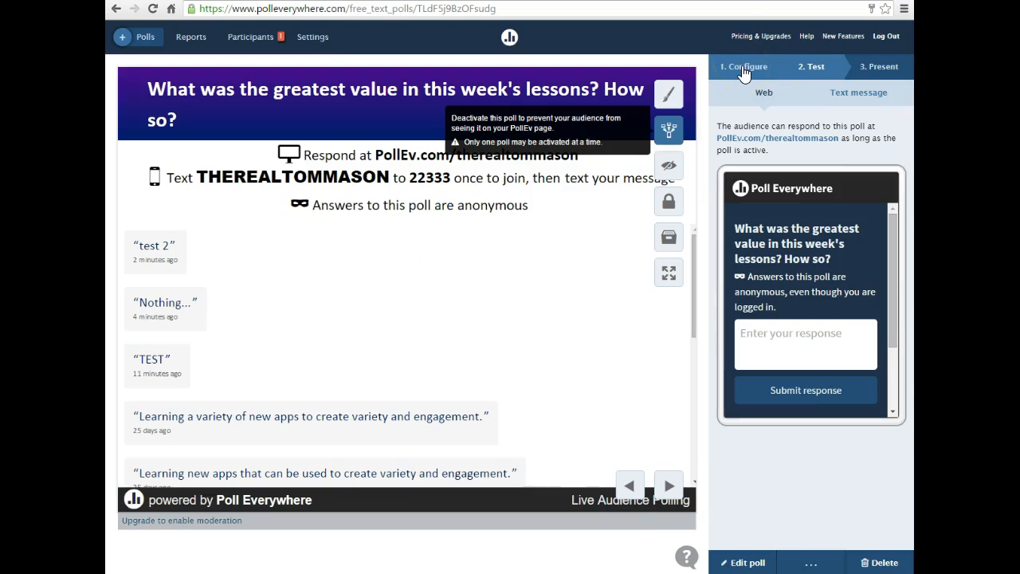
{"action": "left_click", "coordinate": [293, 374]}
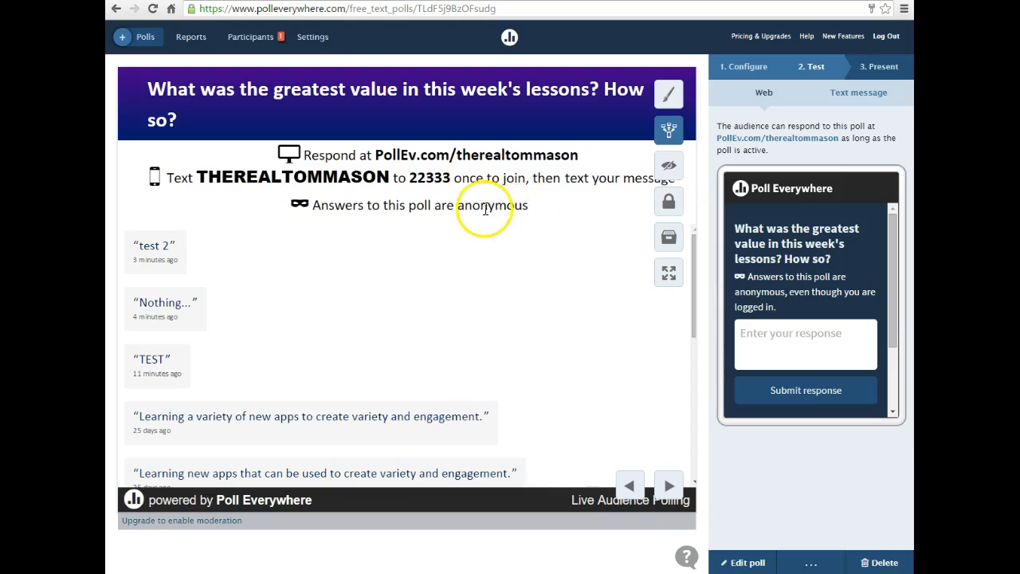
Try to turn off anonymous responses in the poll's response settings and check the option's help note.
{"action": "left_click", "coordinate": [753, 66]}
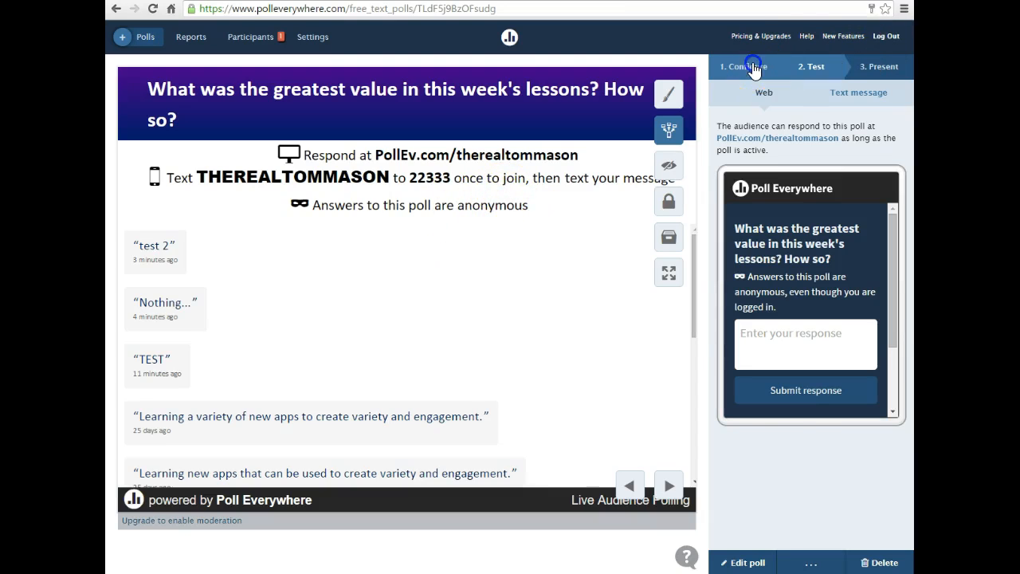
{"action": "left_click", "coordinate": [722, 199]}
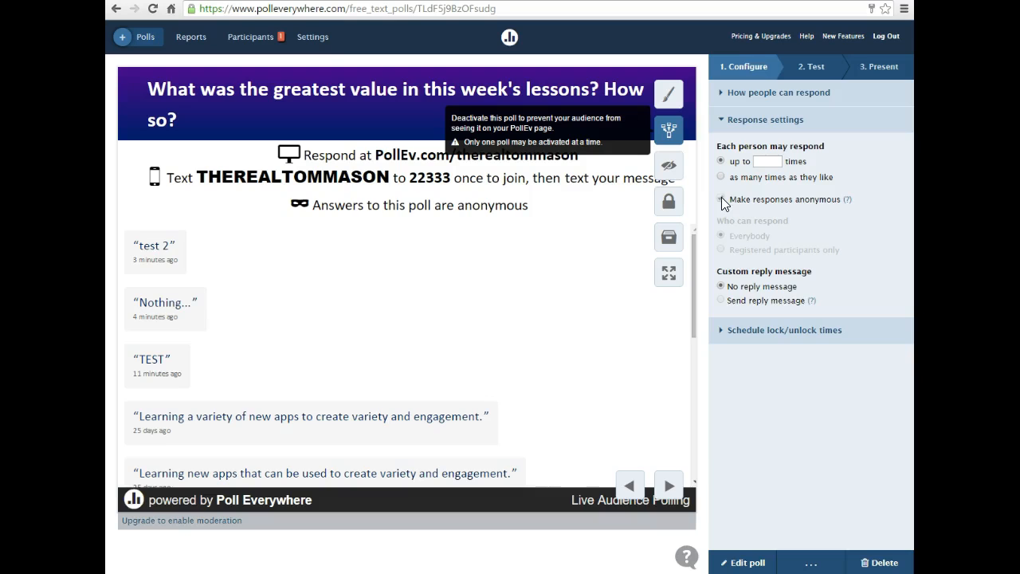
{"action": "left_click", "coordinate": [847, 200]}
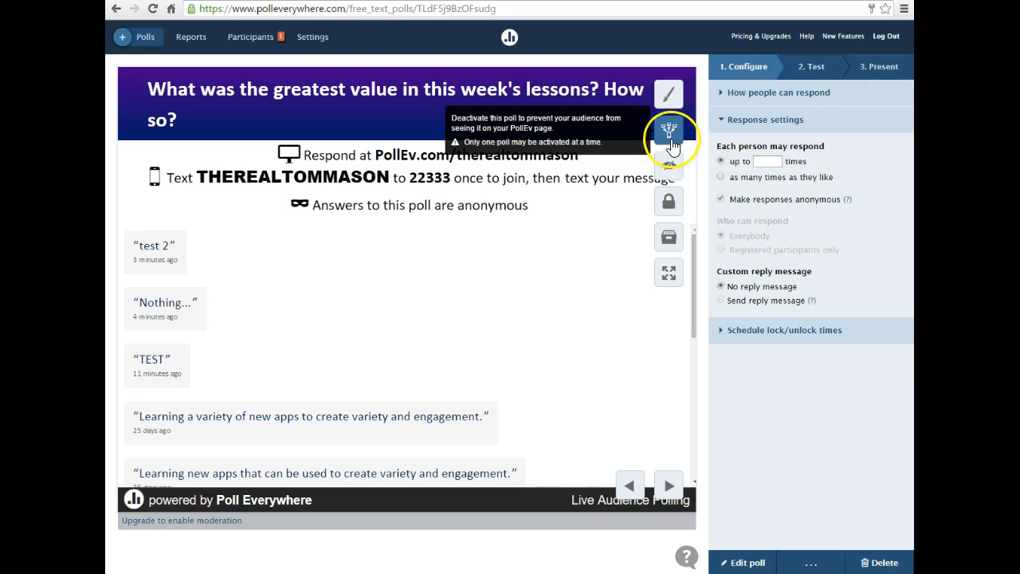
Deactivate the poll and try again to turn off anonymous responses, keeping the limited number of responses per person.
{"action": "left_click", "coordinate": [668, 131]}
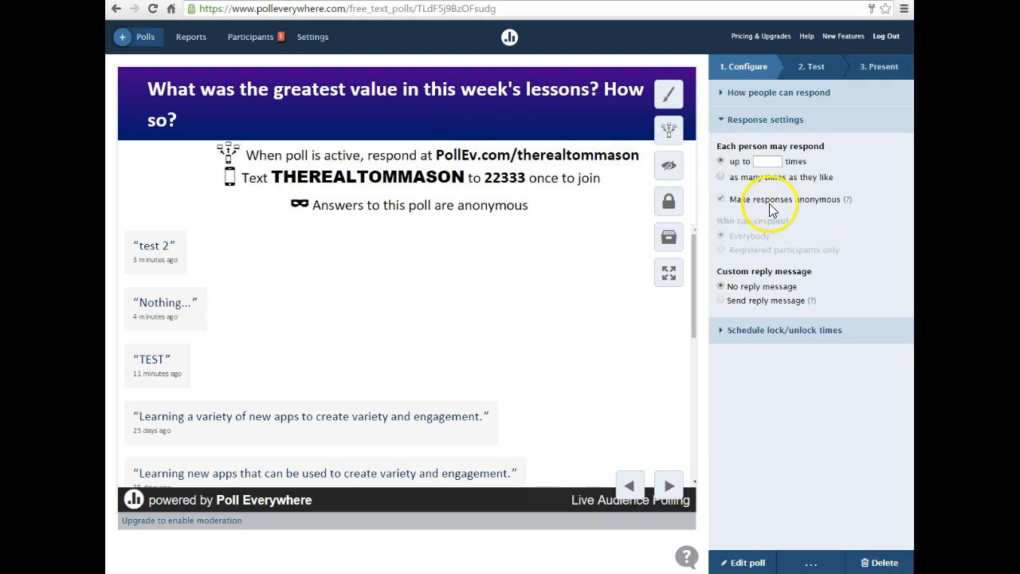
{"action": "left_click", "coordinate": [721, 161]}
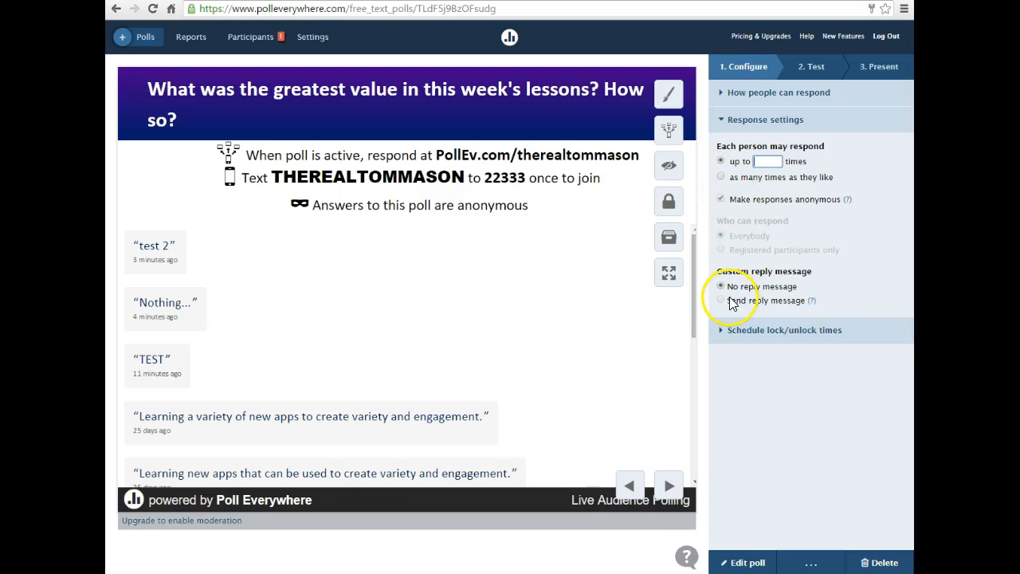
{"action": "mouse_move", "coordinate": [721, 218]}
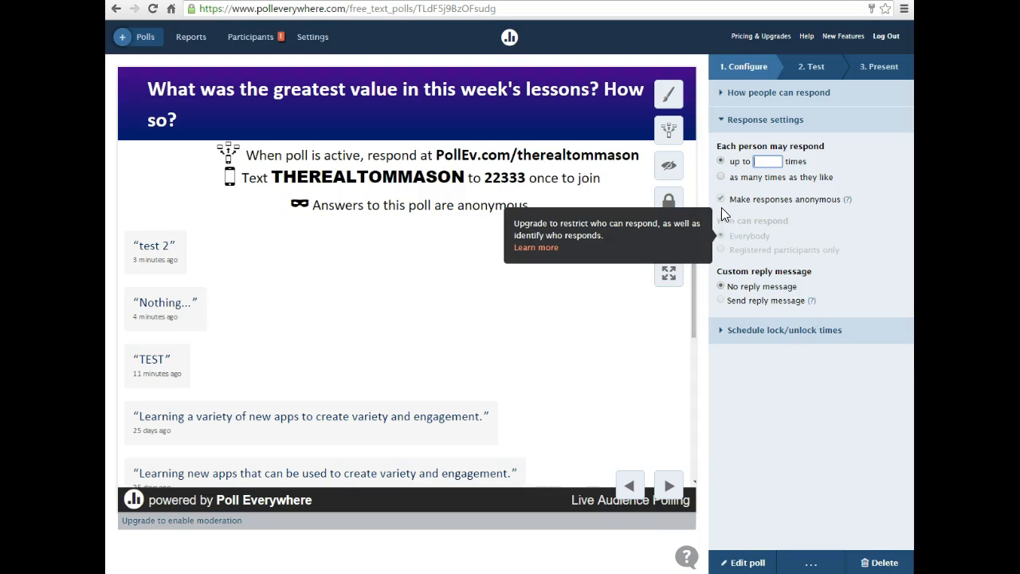
{"action": "left_click", "coordinate": [721, 200]}
{"action": "left_click", "coordinate": [845, 201]}
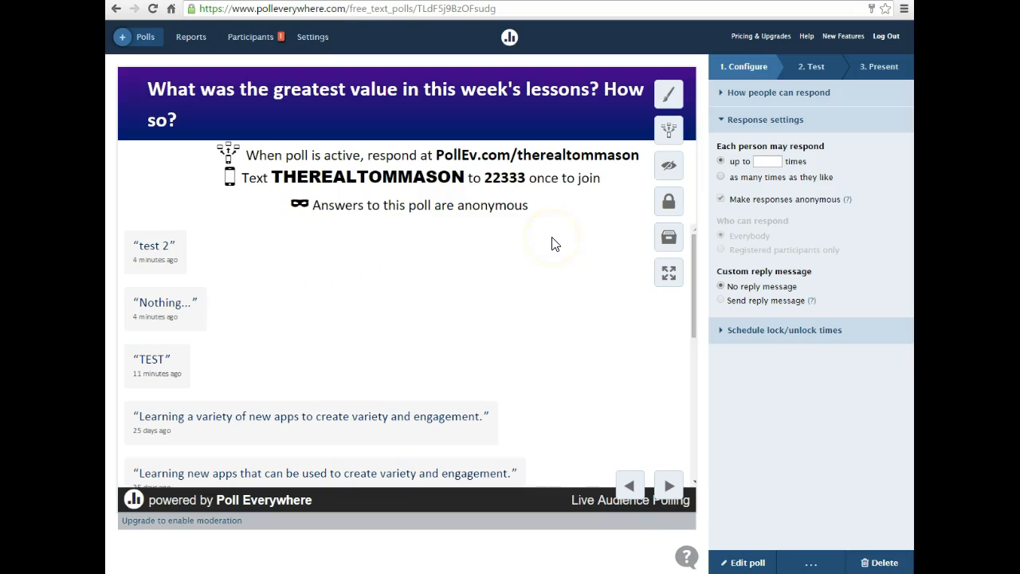
Reactivate the poll from its web test view and return to the response settings.
{"action": "left_click", "coordinate": [811, 66]}
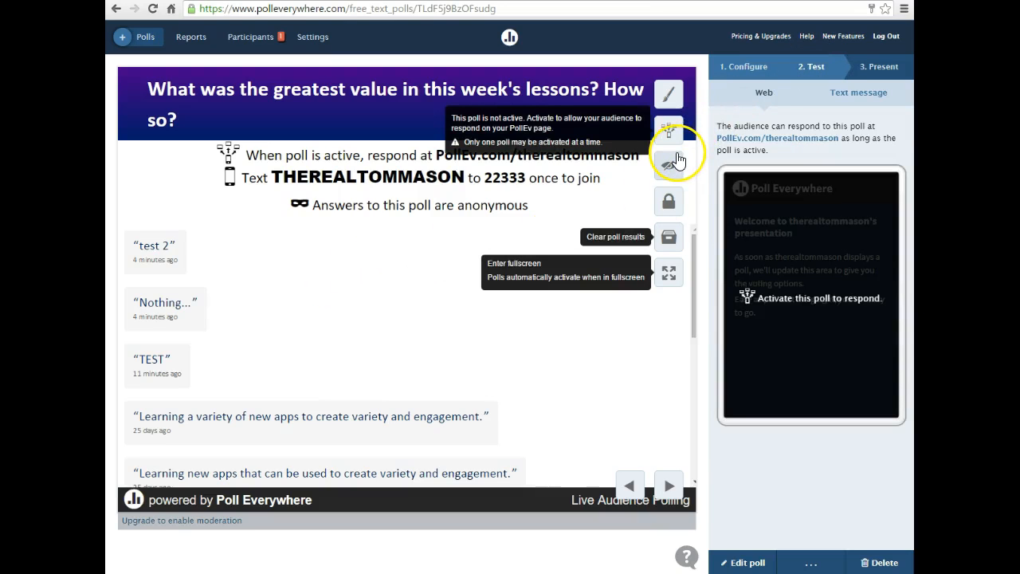
{"action": "left_click", "coordinate": [671, 133]}
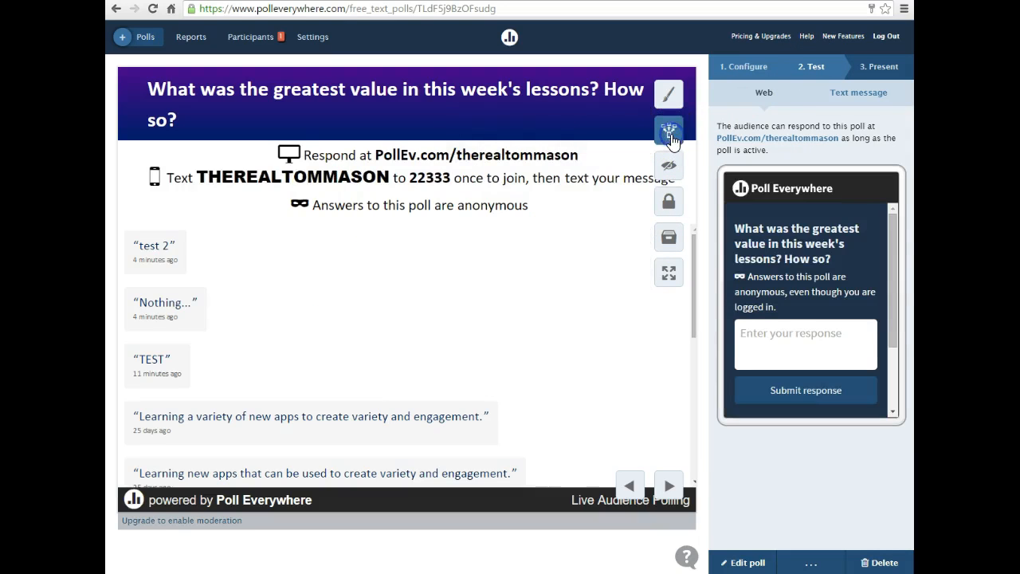
{"action": "left_click", "coordinate": [749, 67]}
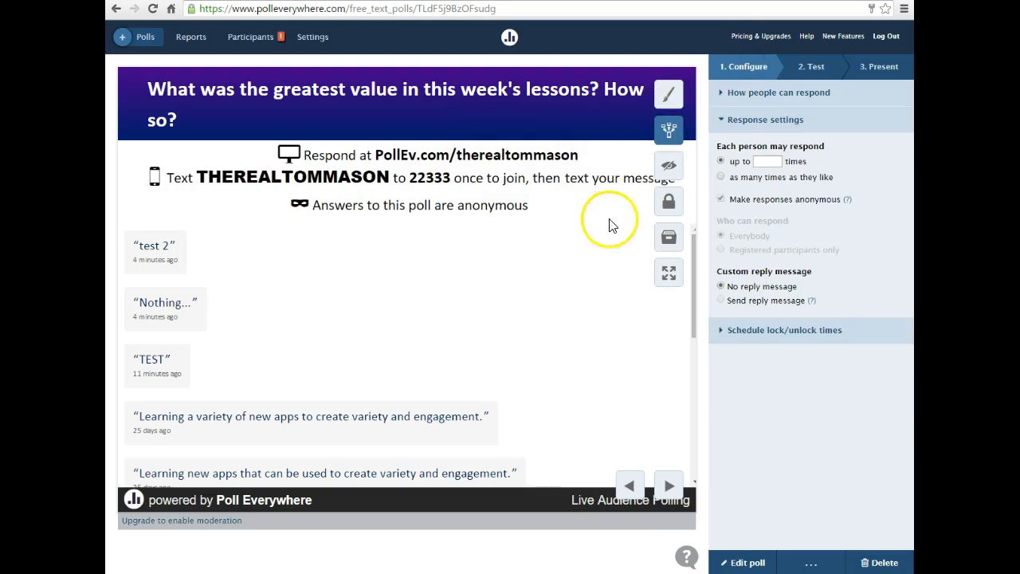